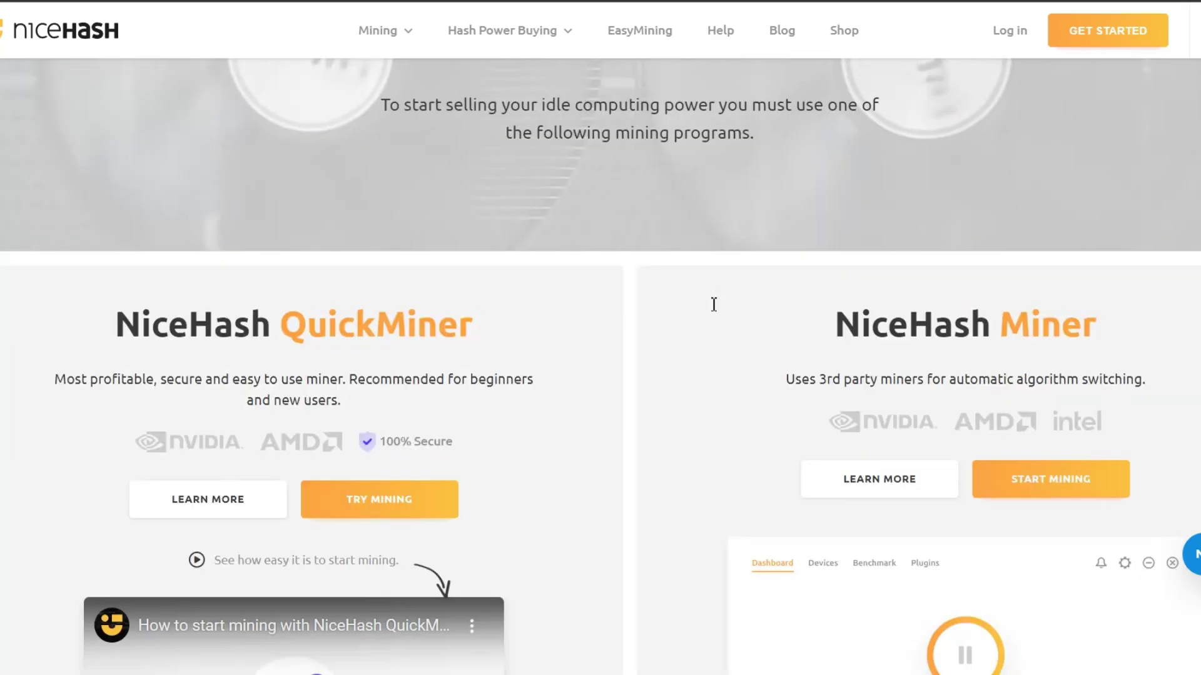
Scroll down the mining programs page comparing NiceHash QuickMiner and NiceHash Miner
{"action": "scroll", "coordinate": [614, 338], "scroll_direction": "down", "scroll_amount": 3}
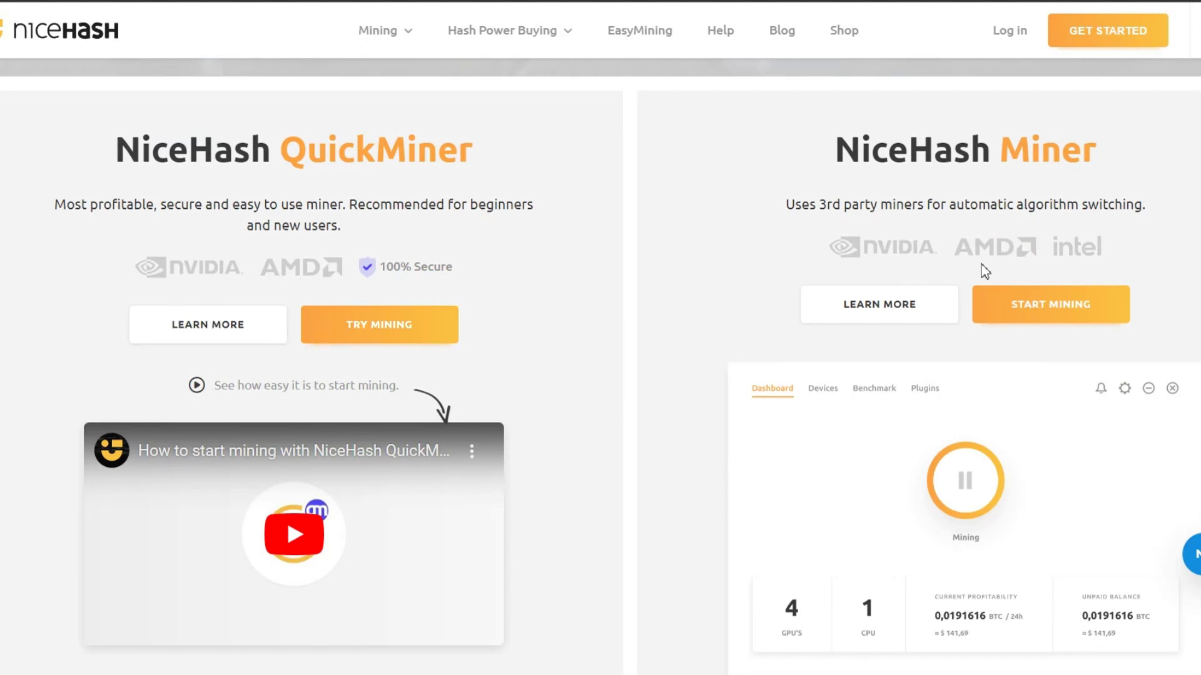
Scroll through the QuickMiner, Miner and NiceHash OS comparison and the profitability calculator
{"action": "scroll", "coordinate": [985, 271], "scroll_direction": "down", "scroll_amount": 3}
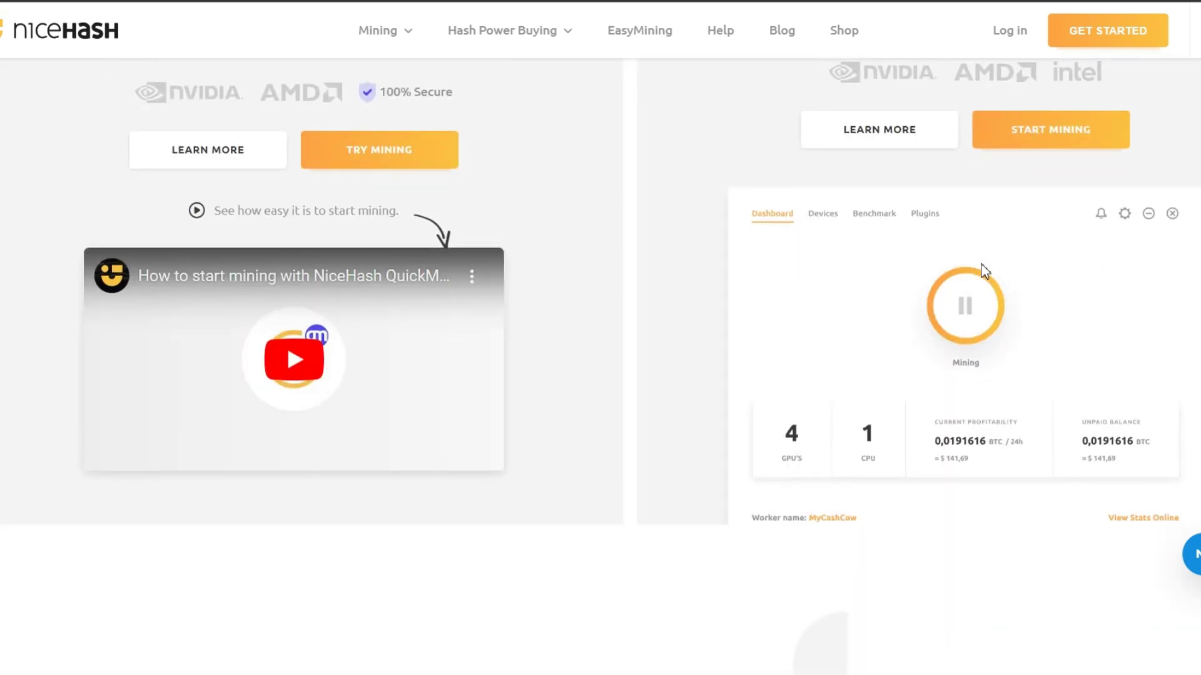
{"action": "scroll", "coordinate": [985, 270], "scroll_direction": "down", "scroll_amount": 3}
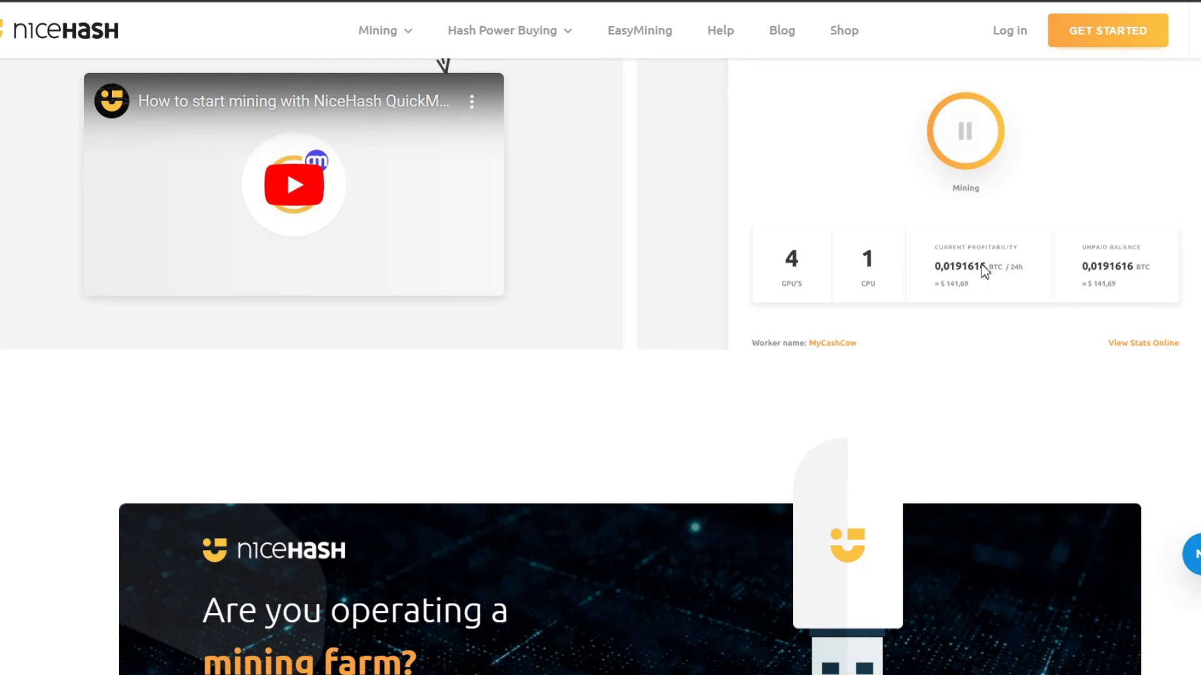
{"action": "scroll", "coordinate": [985, 271], "scroll_direction": "down", "scroll_amount": 3}
{"action": "scroll", "coordinate": [985, 271], "scroll_direction": "down", "scroll_amount": 3}
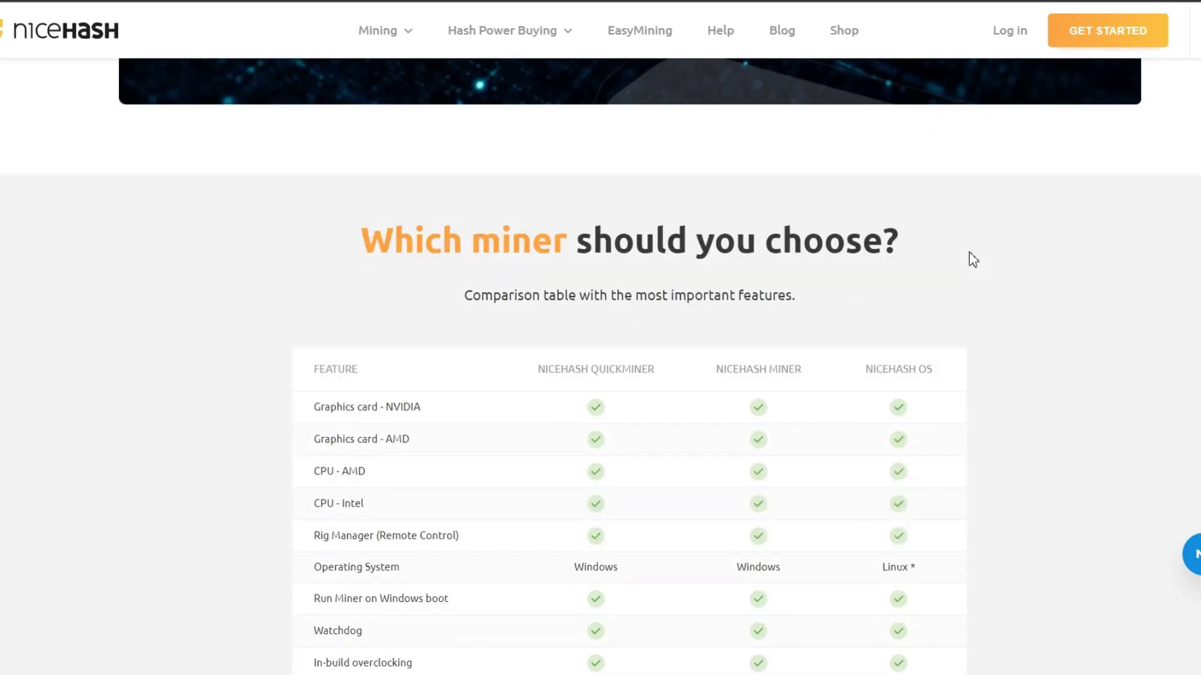
{"action": "scroll", "coordinate": [972, 259], "scroll_direction": "down", "scroll_amount": 5}
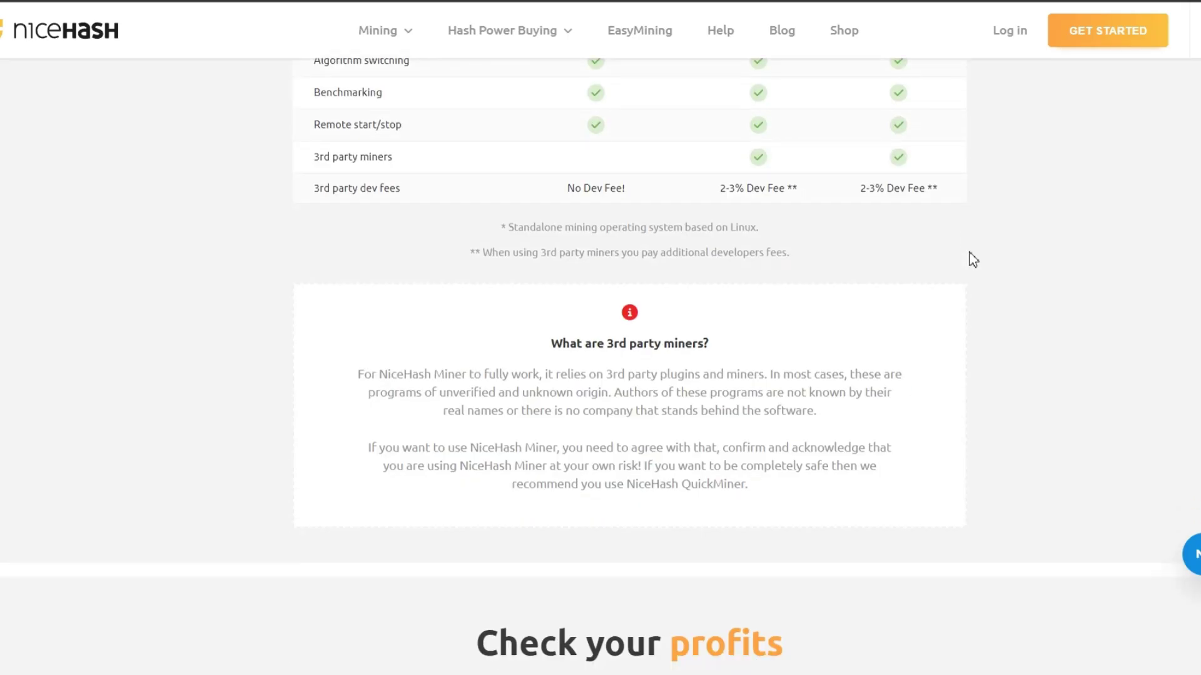
{"action": "scroll", "coordinate": [972, 259], "scroll_direction": "down", "scroll_amount": 8}
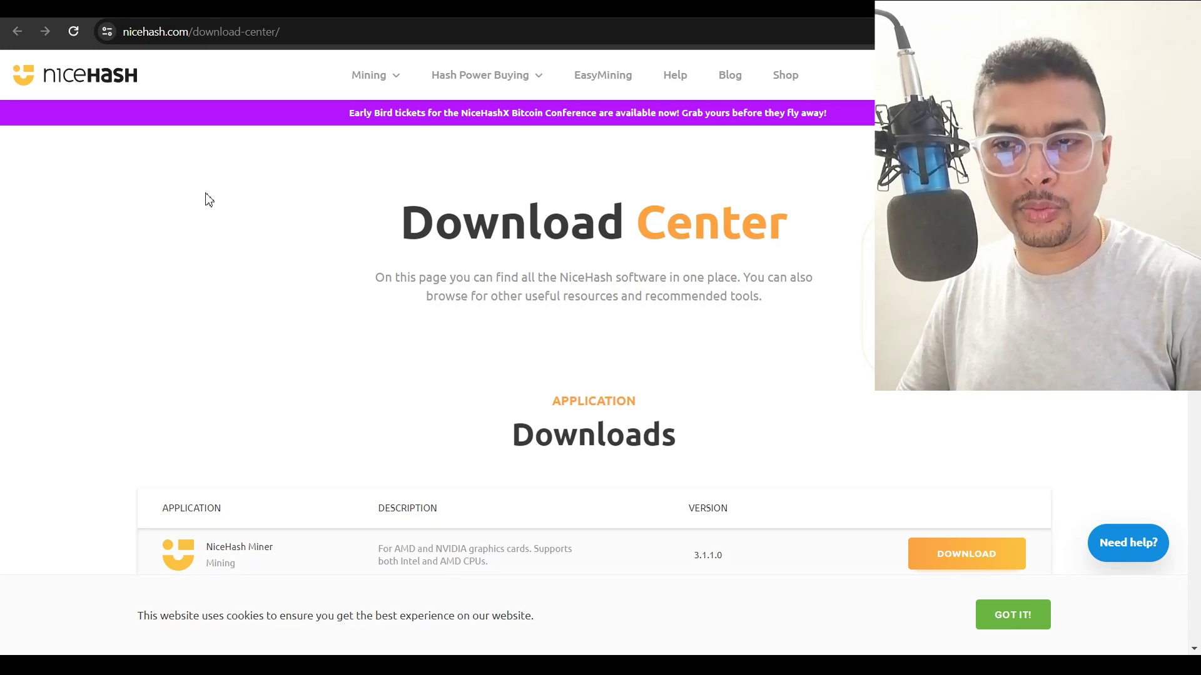
{"action": "scroll", "coordinate": [208, 197], "scroll_direction": "down", "scroll_amount": 5}
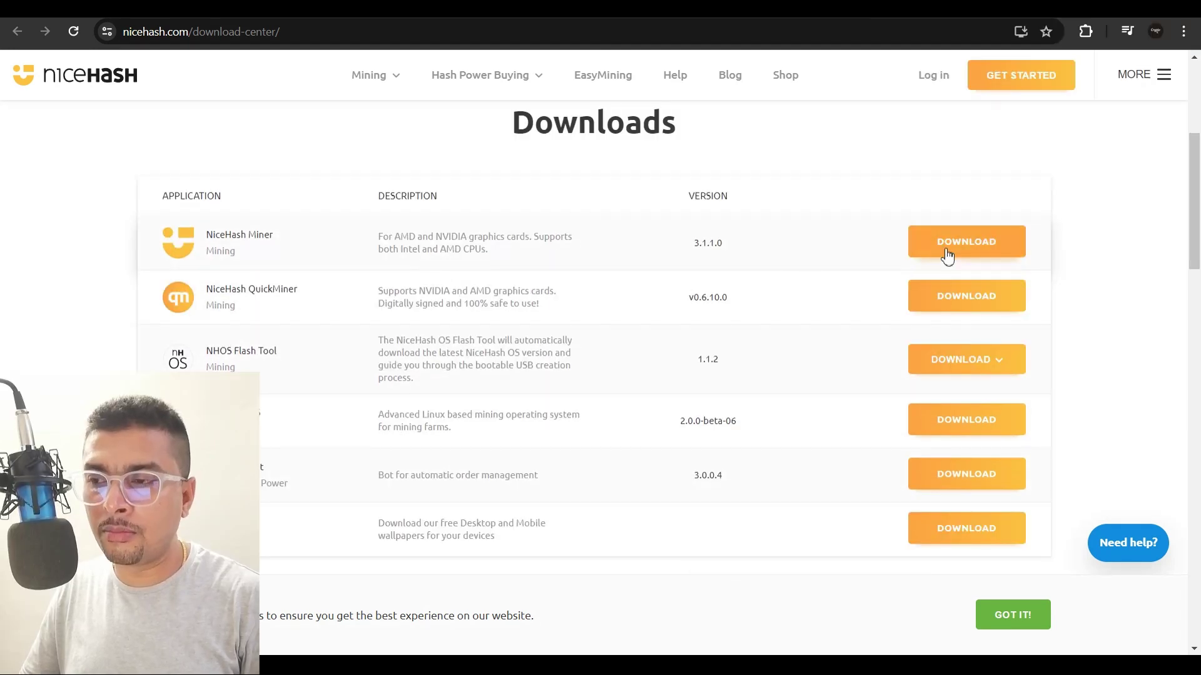
Download the nhm_windows_3.1.1.0.exe installer and open the account registration page
{"action": "left_click", "coordinate": [950, 256]}
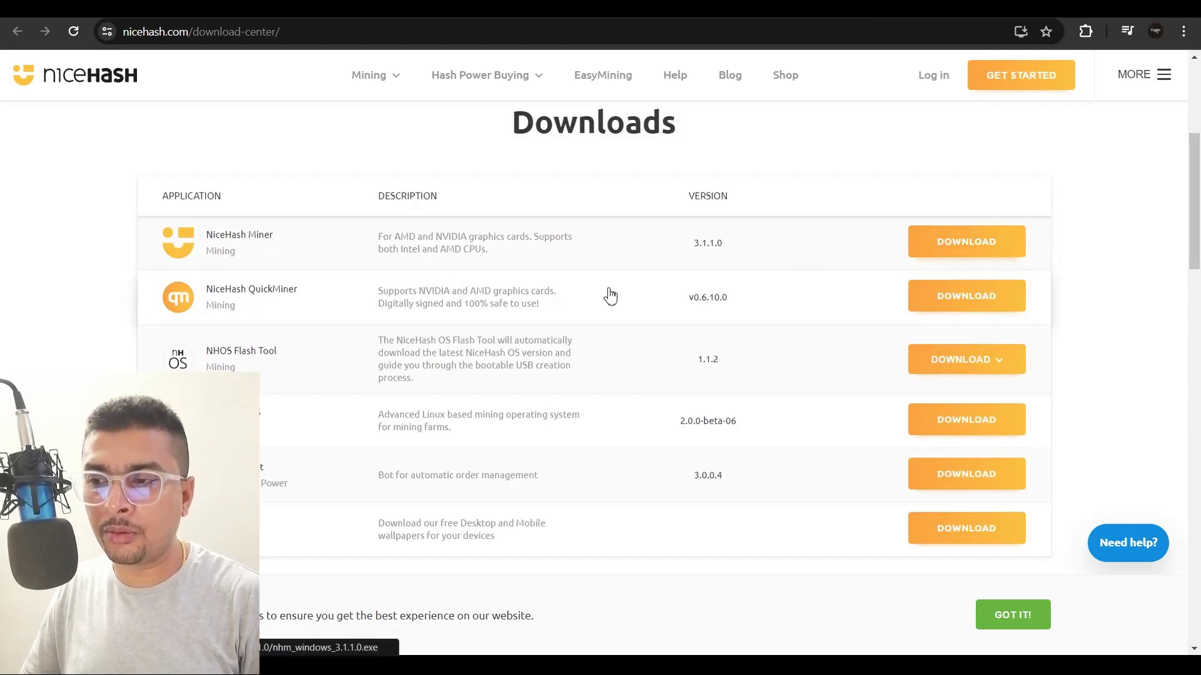
{"action": "left_click", "coordinate": [973, 241]}
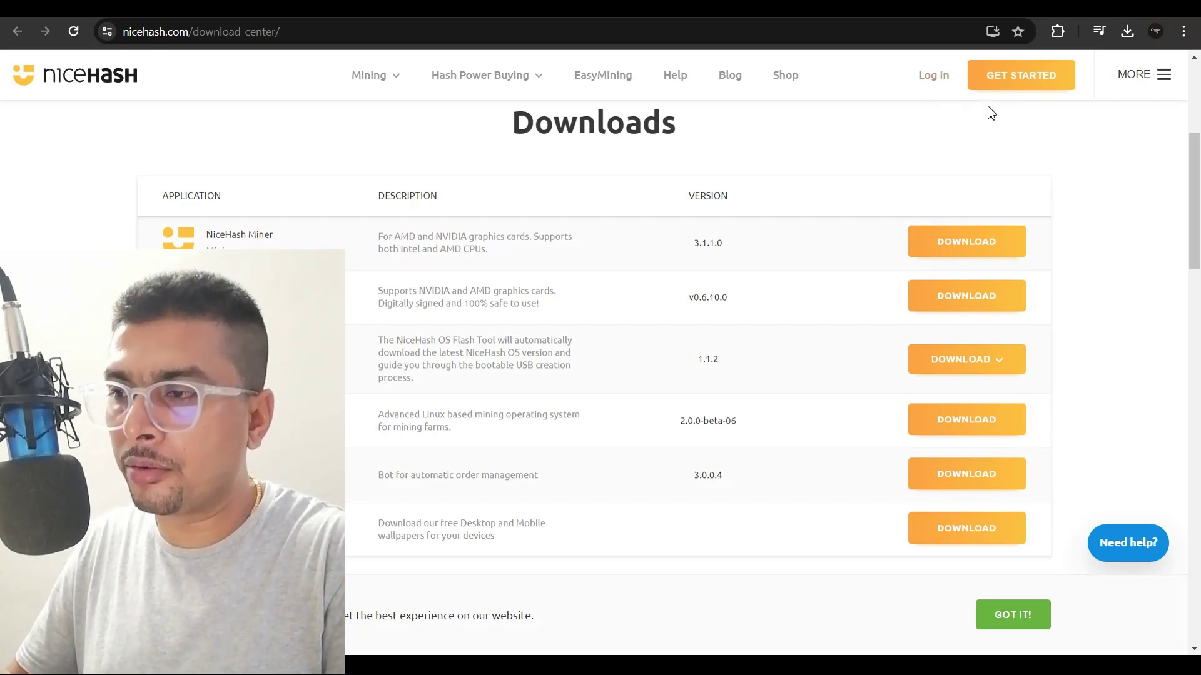
{"action": "left_click", "coordinate": [1019, 75]}
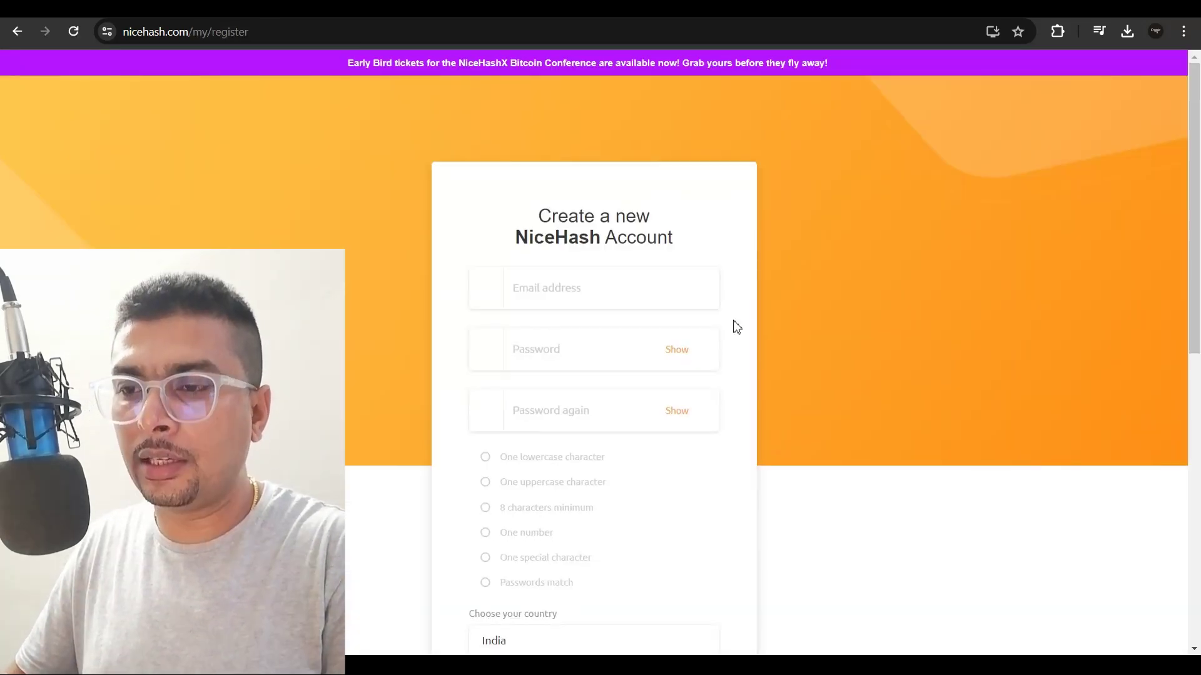
Start filling in the e-mail address field of the registration form
{"action": "left_click", "coordinate": [552, 299]}
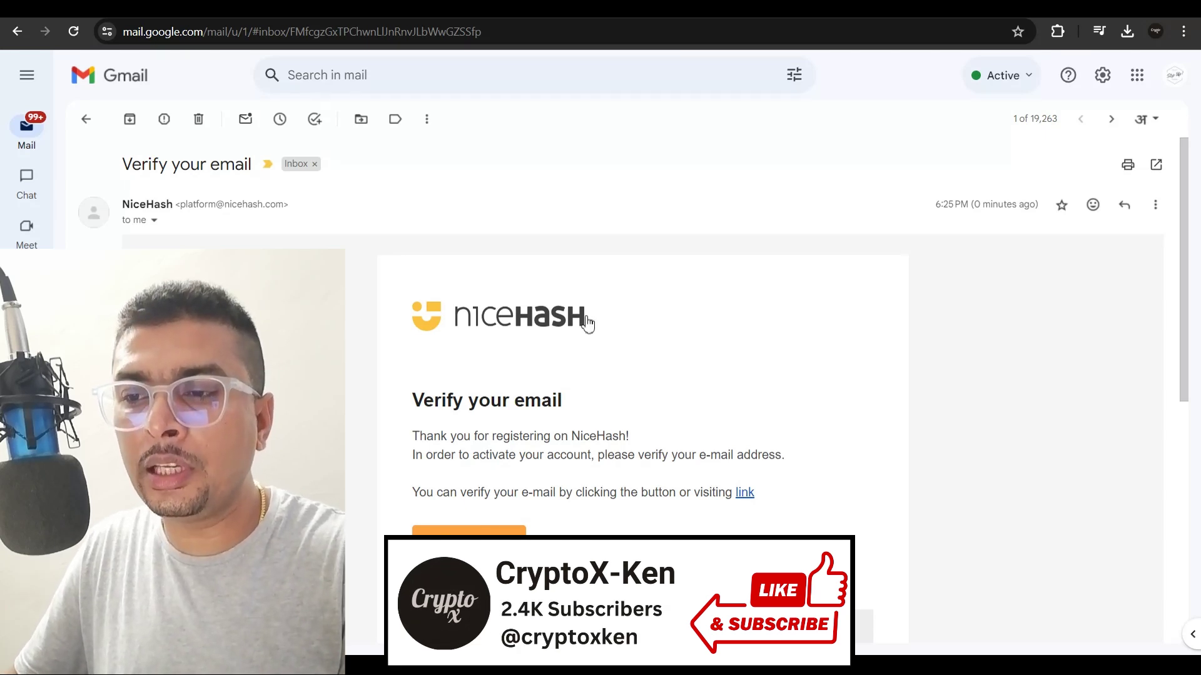
Select and copy the verification code from the Gmail message, returning to the NiceHash page
{"action": "scroll", "coordinate": [611, 313], "scroll_direction": "down", "scroll_amount": 5}
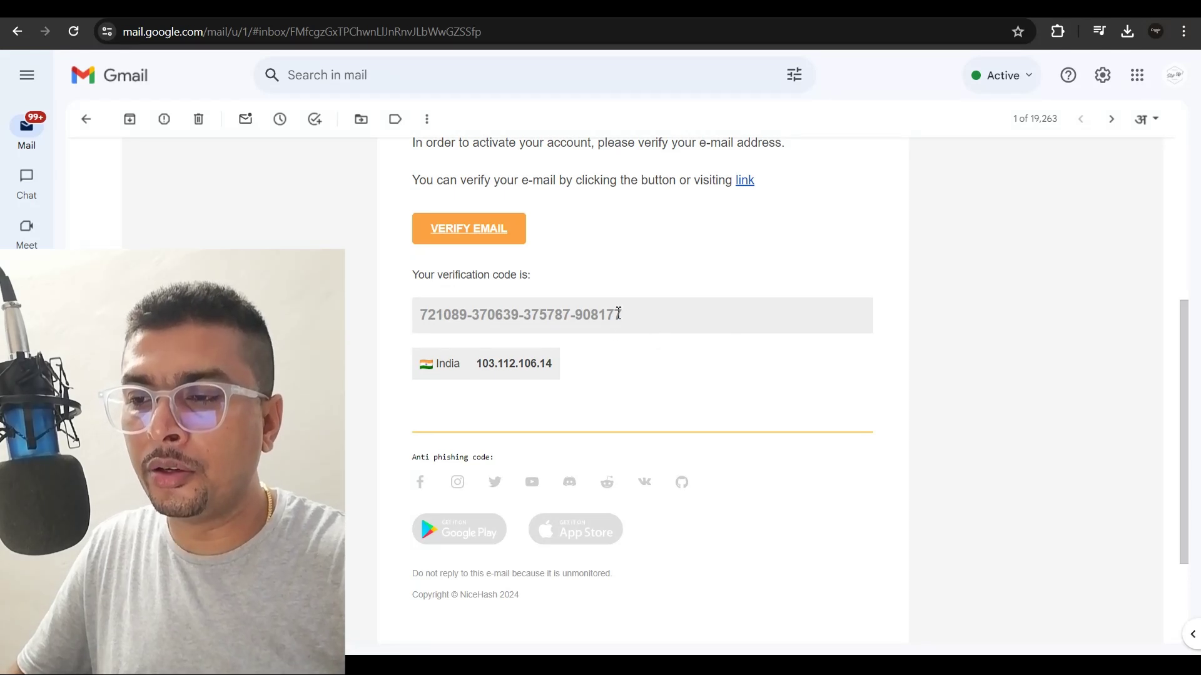
{"action": "triple_click", "coordinate": [478, 304]}
{"action": "key", "text": "ctrl+c"}
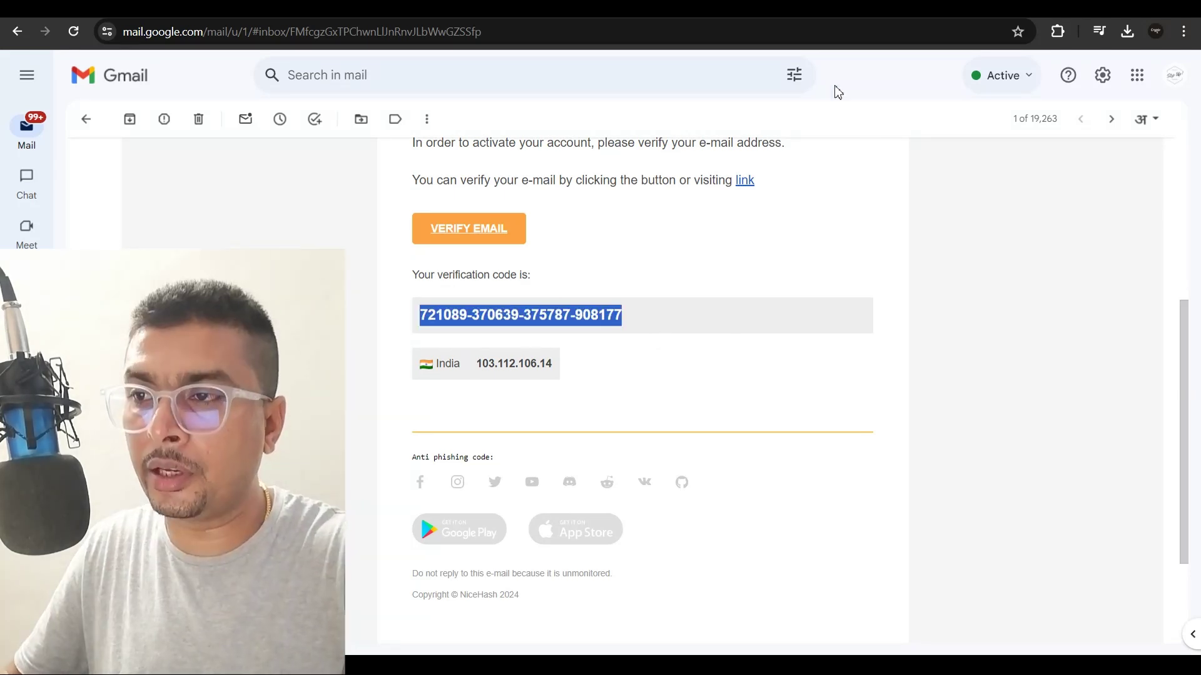
{"action": "key", "text": "ctrl+Tab"}
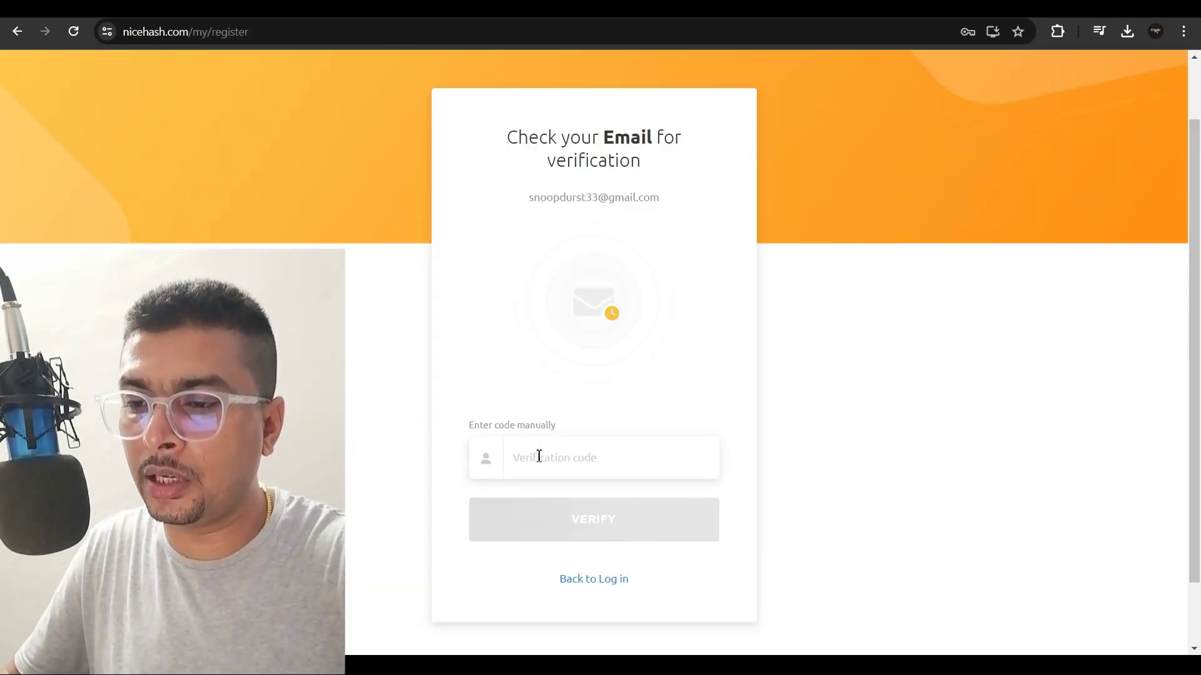
Paste the emailed verification code, verify it, and continue to the account dashboard
{"action": "left_click", "coordinate": [576, 464]}
{"action": "key", "text": "ctrl+v"}
{"action": "scroll", "coordinate": [670, 448], "scroll_direction": "down", "scroll_amount": 1}
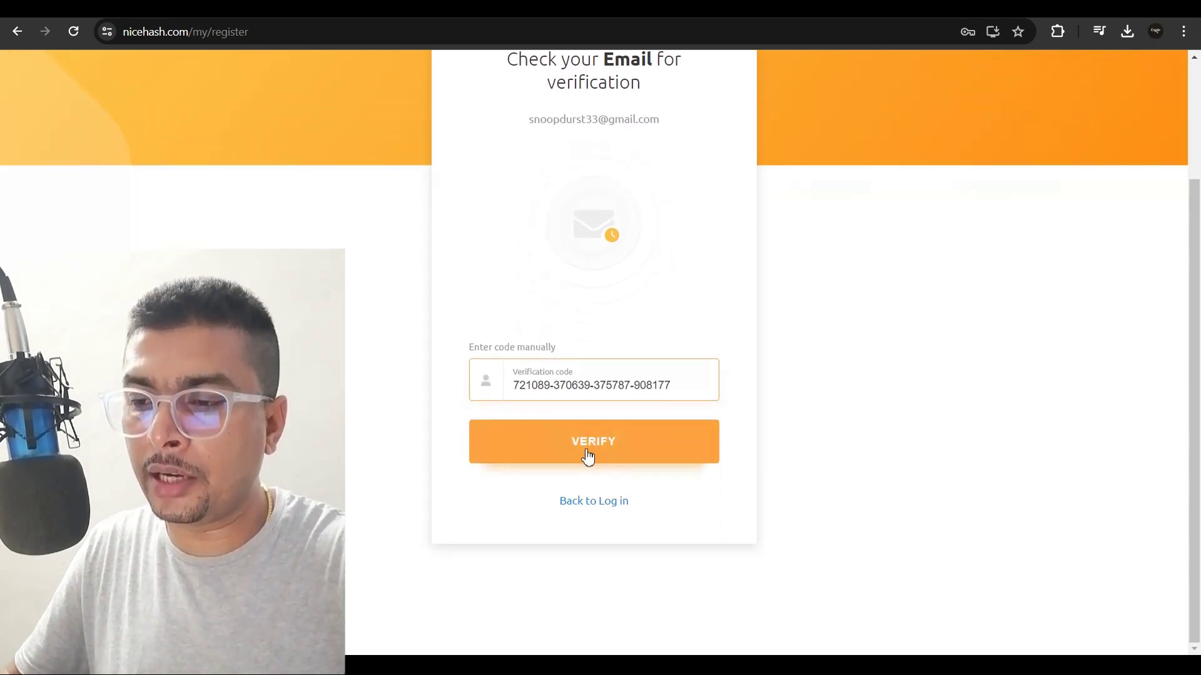
{"action": "left_click", "coordinate": [584, 445]}
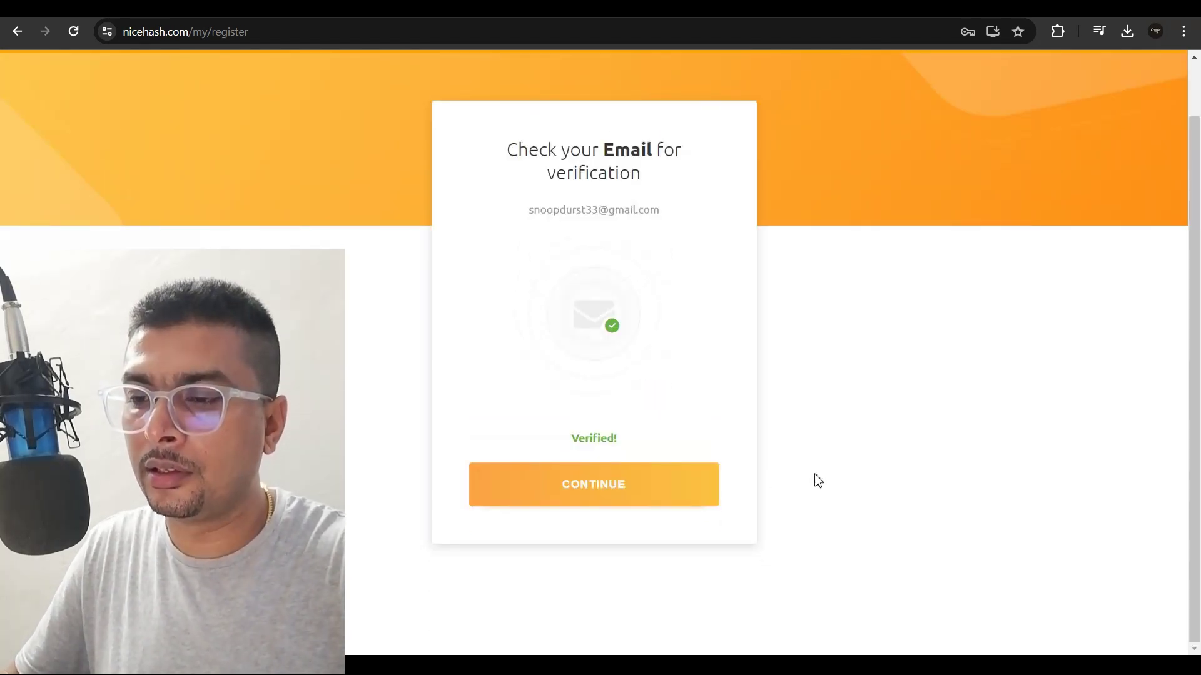
{"action": "left_click", "coordinate": [582, 489]}
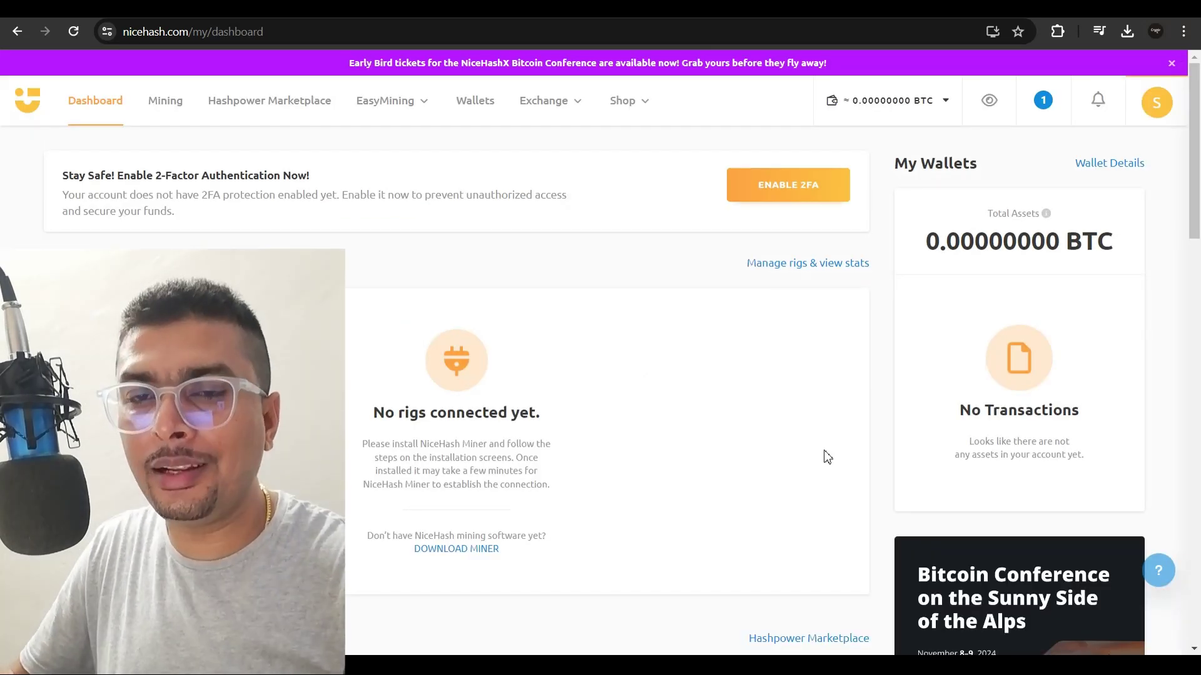
Scroll down the empty dashboard showing 0.00000000 BTC and no rigs
{"action": "scroll", "coordinate": [823, 456], "scroll_direction": "down", "scroll_amount": 15}
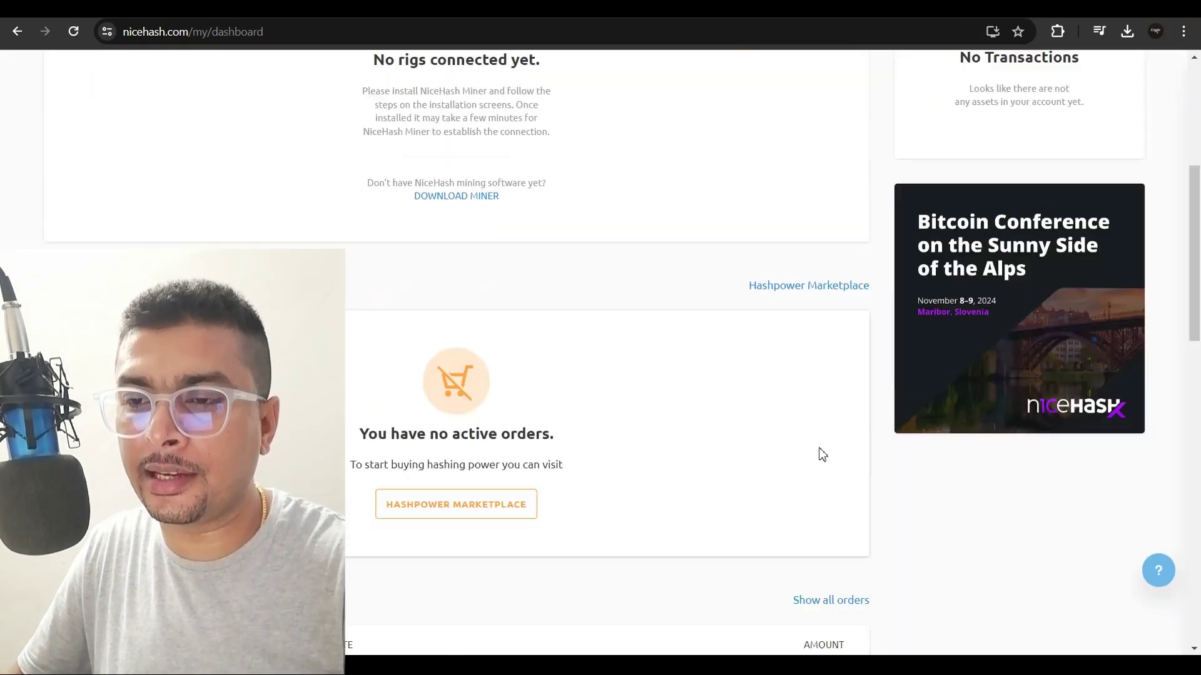
{"action": "scroll", "coordinate": [402, 418], "scroll_direction": "down", "scroll_amount": 3}
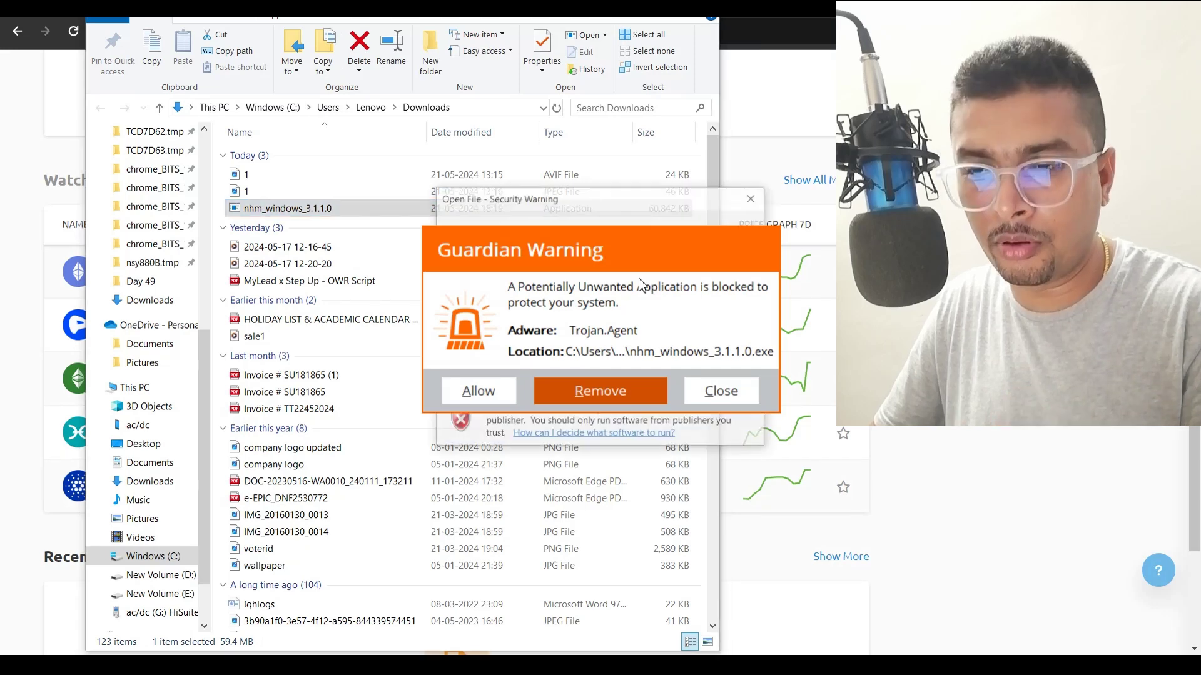
Allow nhm_windows_3.1.1.0 past the Guardian Warning and run it despite the security warning
{"action": "left_click", "coordinate": [479, 391]}
{"action": "left_click", "coordinate": [648, 338]}
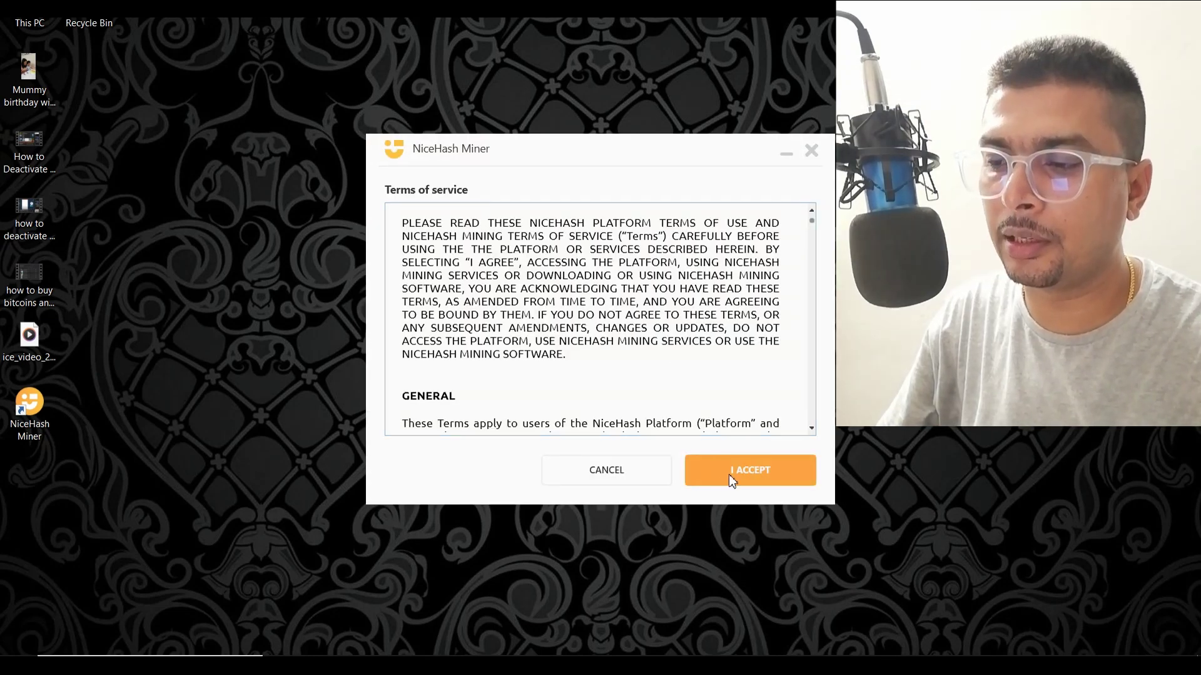
Accept the terms of service and third-party disclaimer, keeping English as the language
{"action": "left_click", "coordinate": [729, 473]}
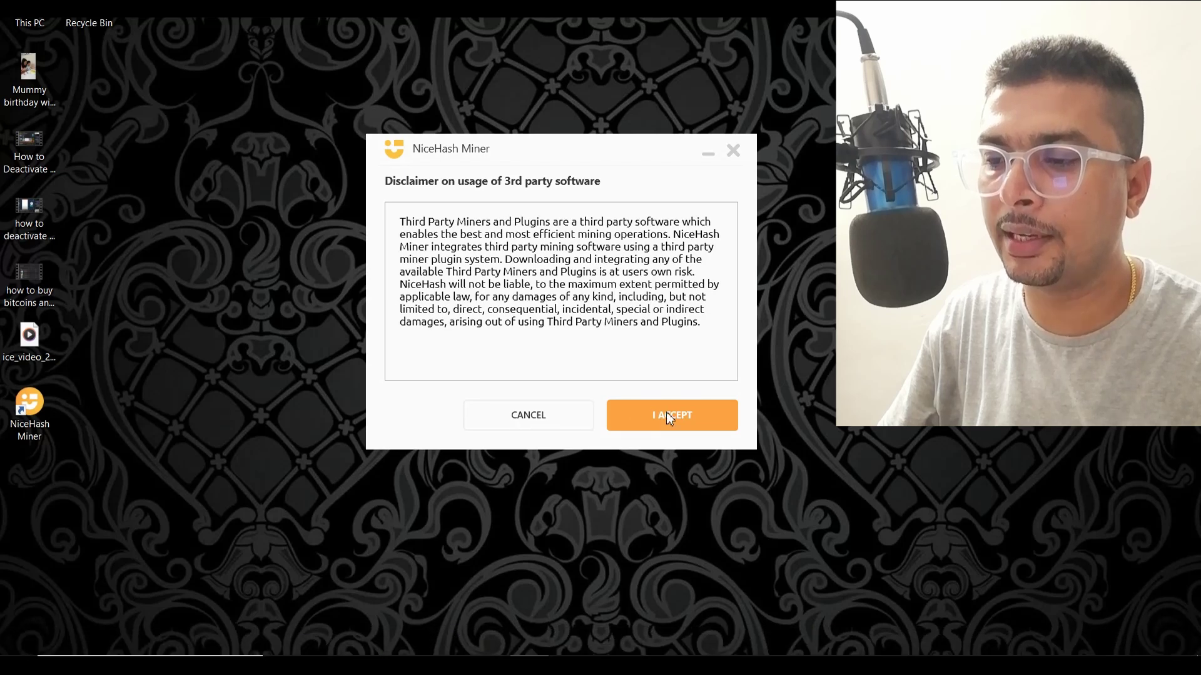
{"action": "left_click", "coordinate": [666, 411]}
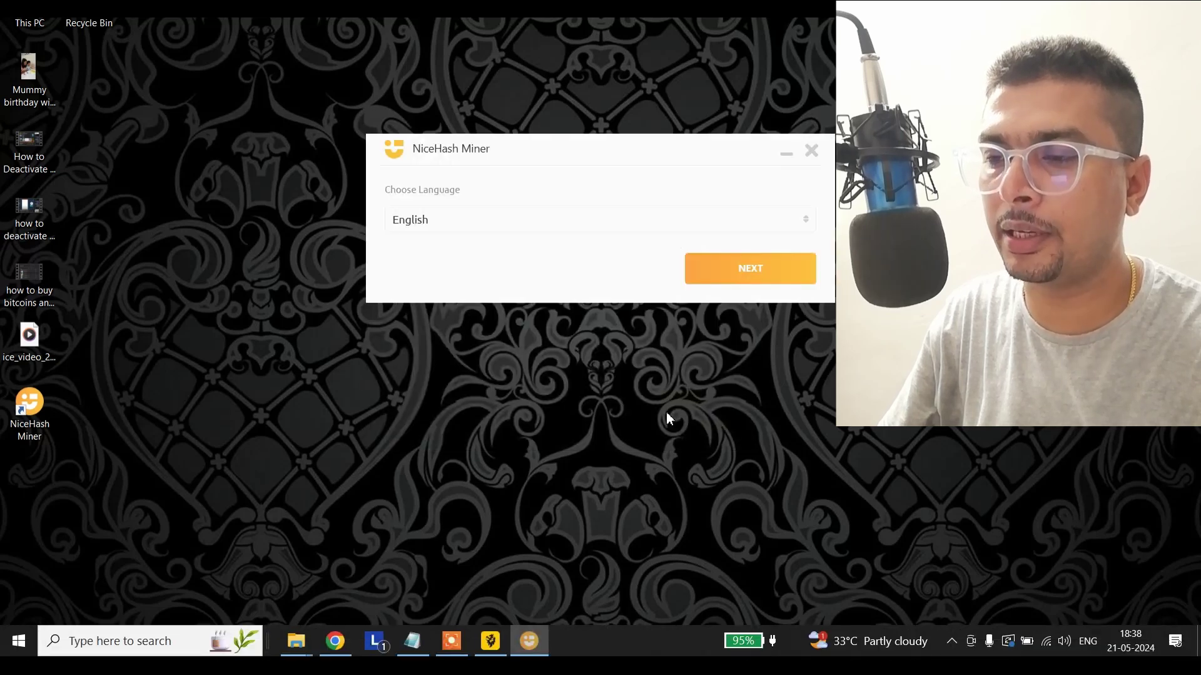
{"action": "left_click", "coordinate": [731, 274]}
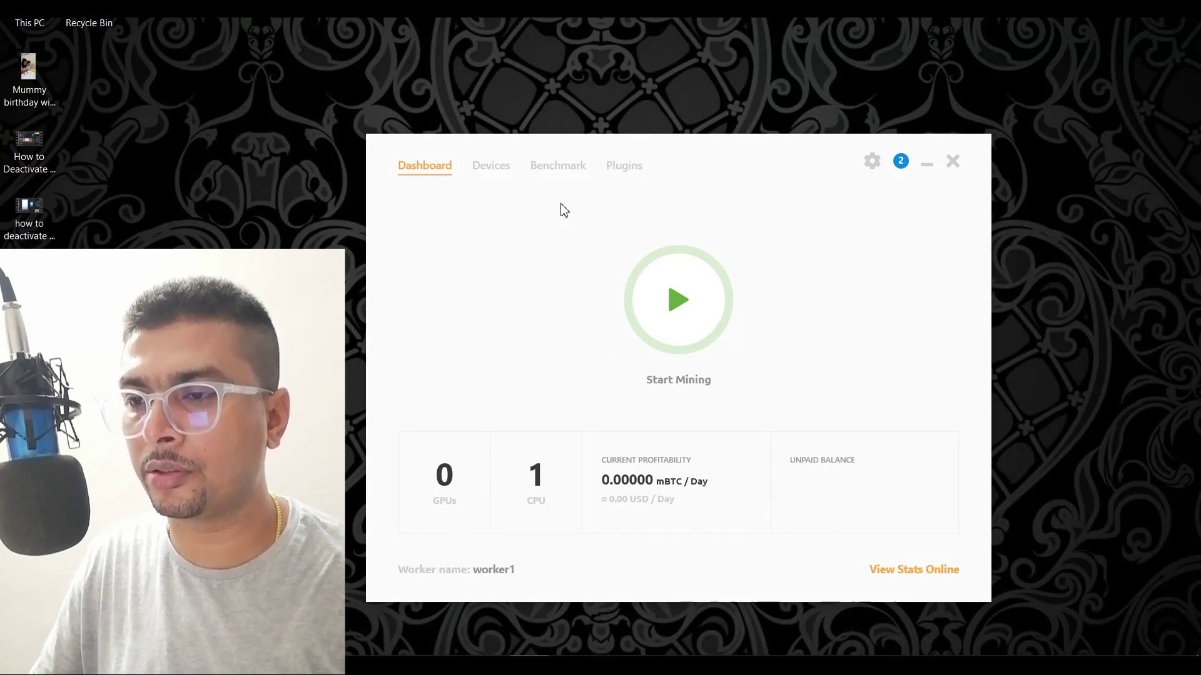
Start the AMD Ryzen 3 3250U CPU from the Devices list, then return to the Dashboard
{"action": "left_click", "coordinate": [487, 166]}
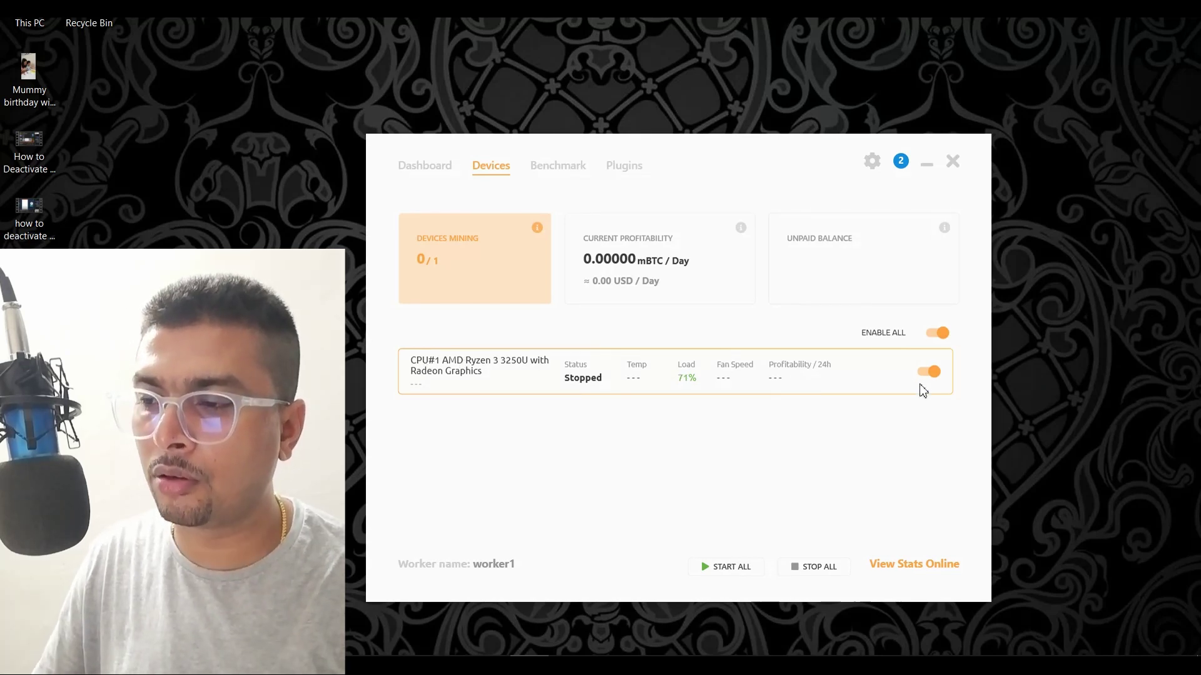
{"action": "left_click", "coordinate": [731, 574]}
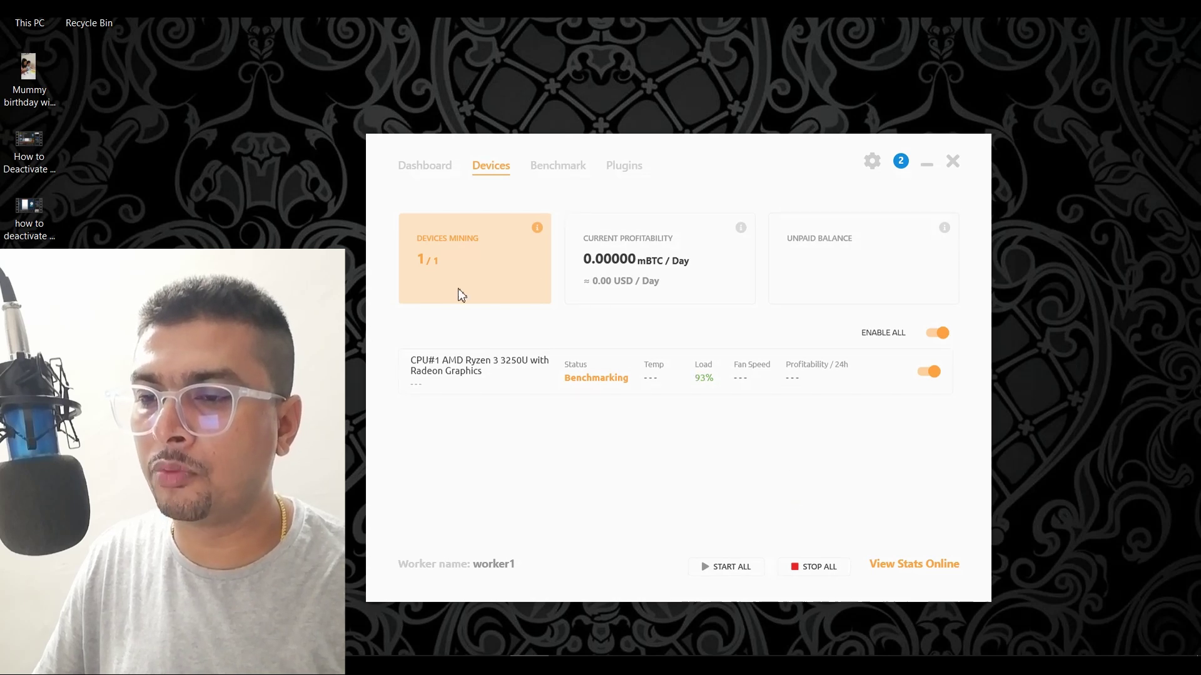
{"action": "left_click", "coordinate": [425, 170]}
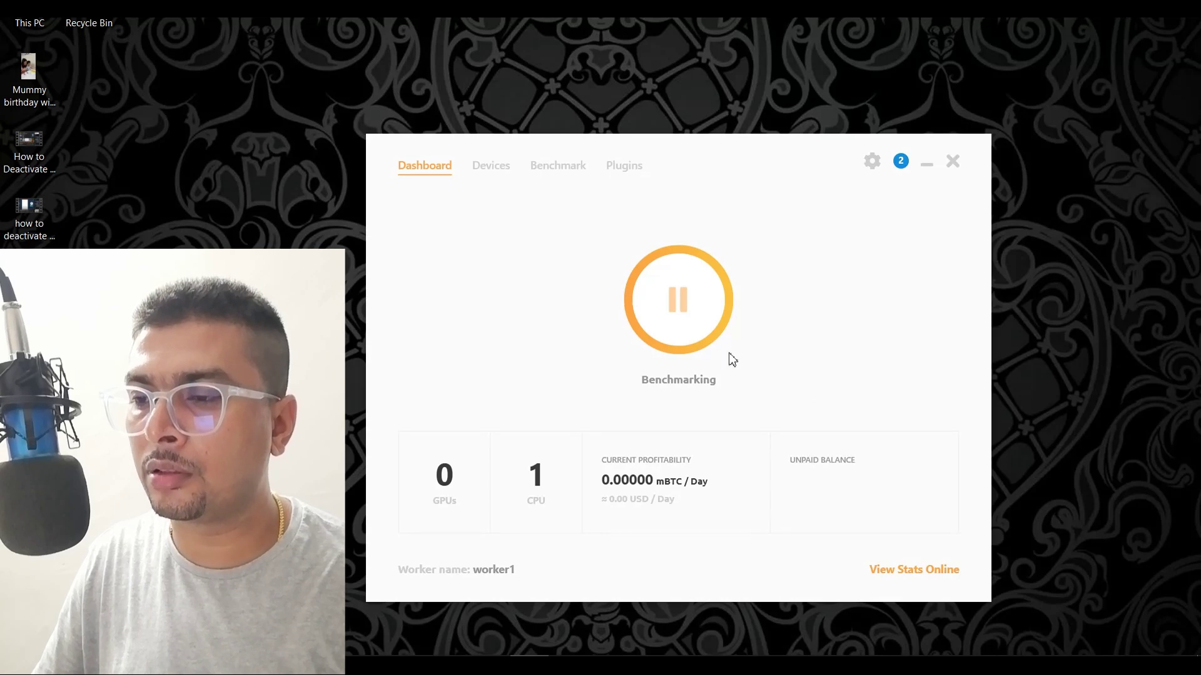